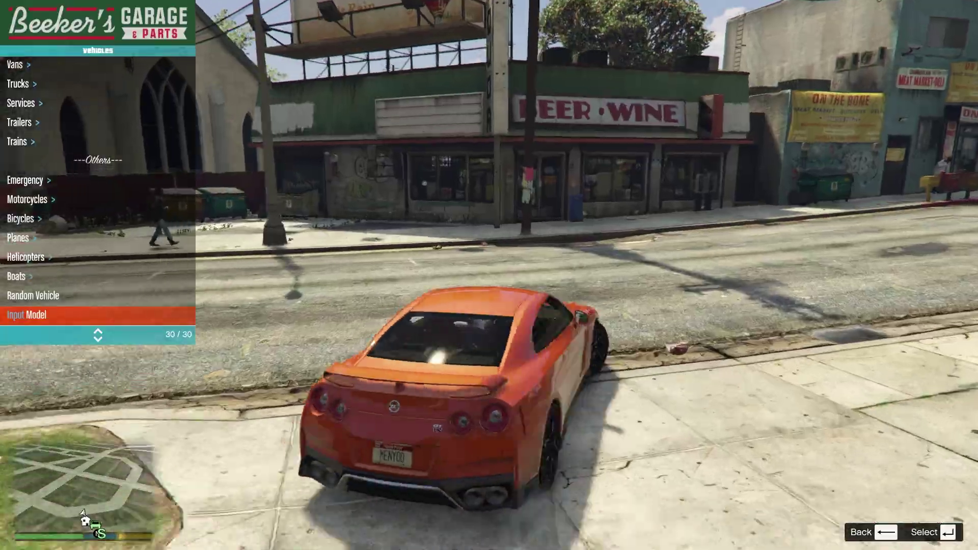
pyautogui.press('w')
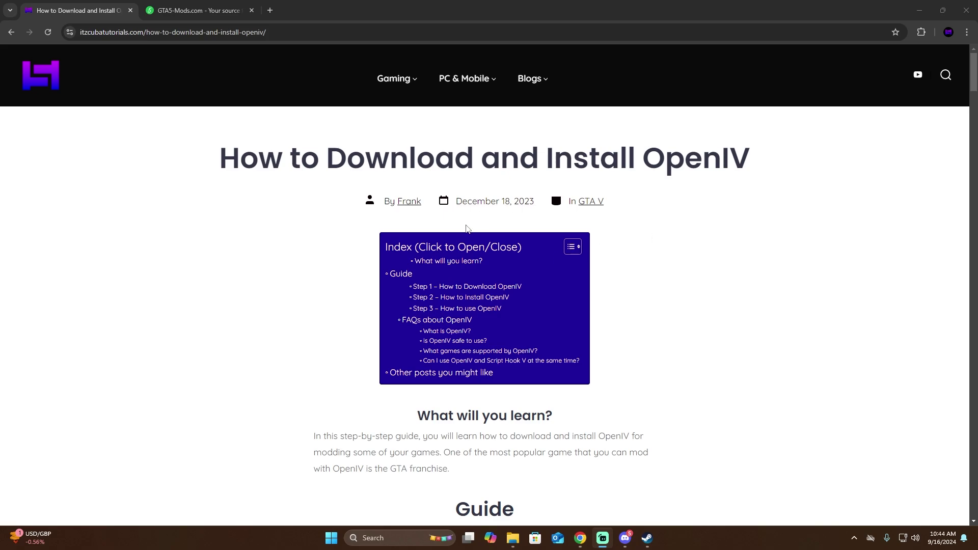
# Download the OpenIV 4.1 installer ovisetup.exe through the tutorial's Step 1 link to openiv.com.
pyautogui.scroll(-7, 520, 390)
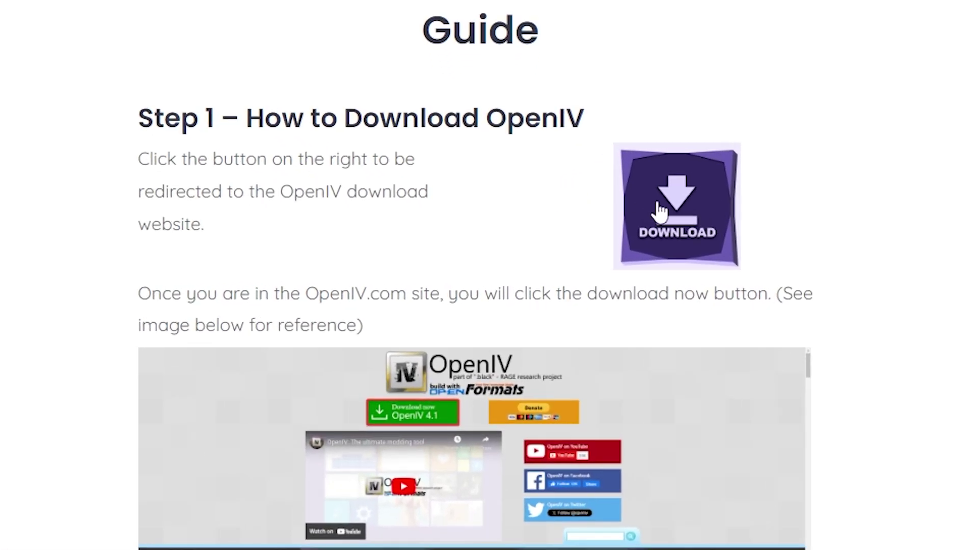
pyautogui.click(680, 222)
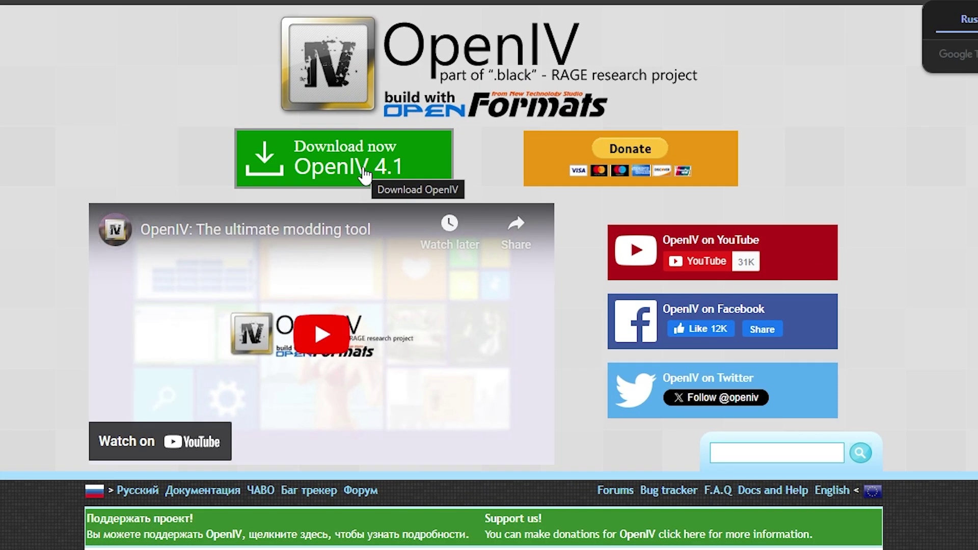
pyautogui.click(364, 176)
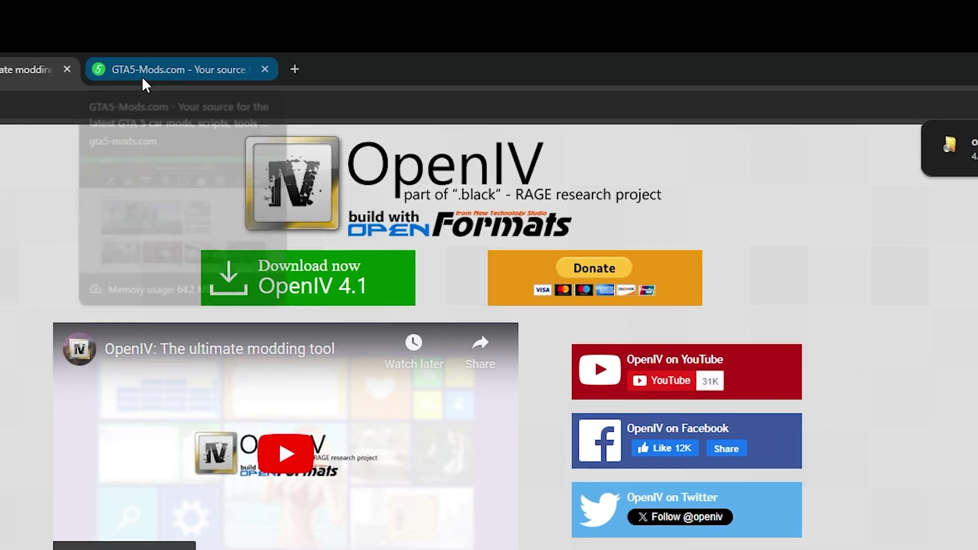
# Search GTA5-Mods.com for 'scr' to list script mods.
pyautogui.click(141, 75)
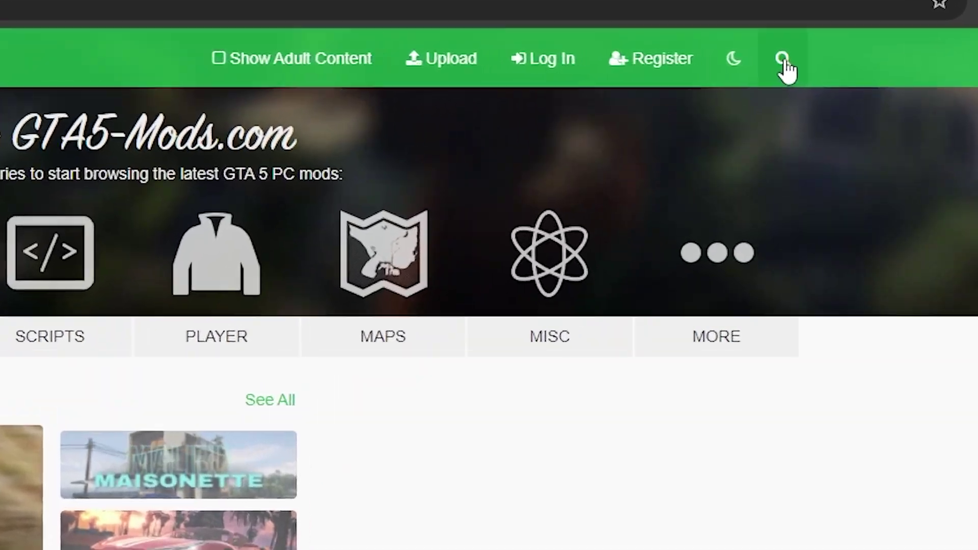
pyautogui.click(807, 58)
pyautogui.write('sc')
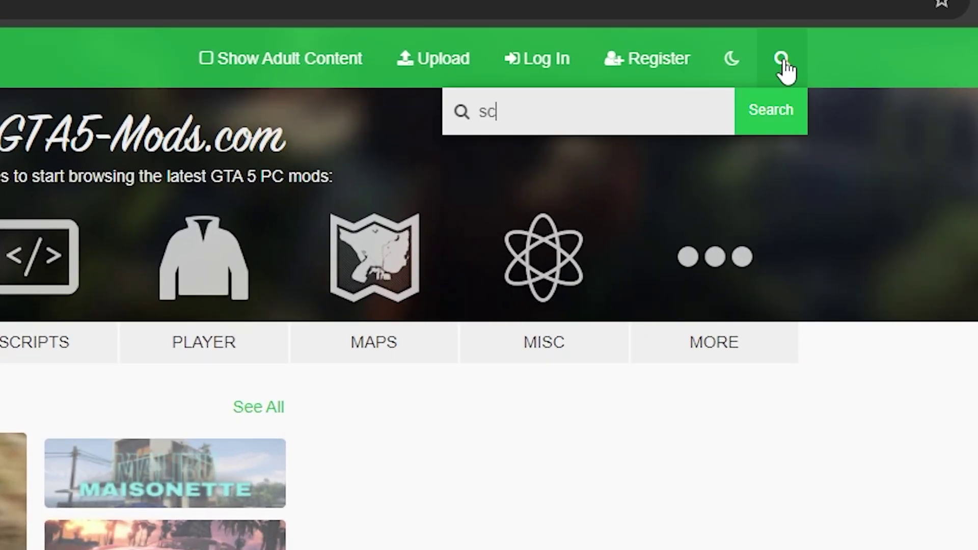
pyautogui.write('ript')
pyautogui.press('Return')
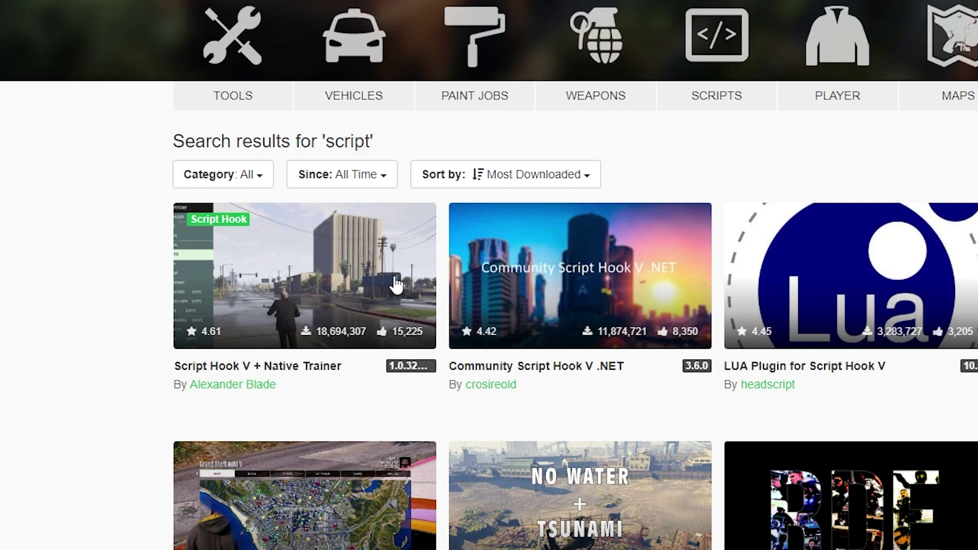
# Download the Script Hook V + Native Trainer zip, keeping it despite the insecure-download warning.
pyautogui.click(378, 268)
pyautogui.click(409, 234)
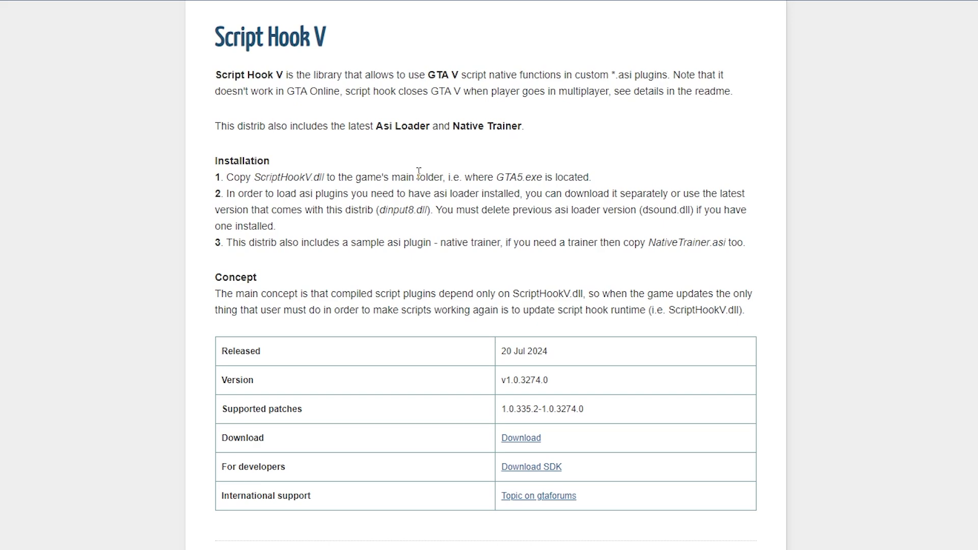
pyautogui.click(521, 439)
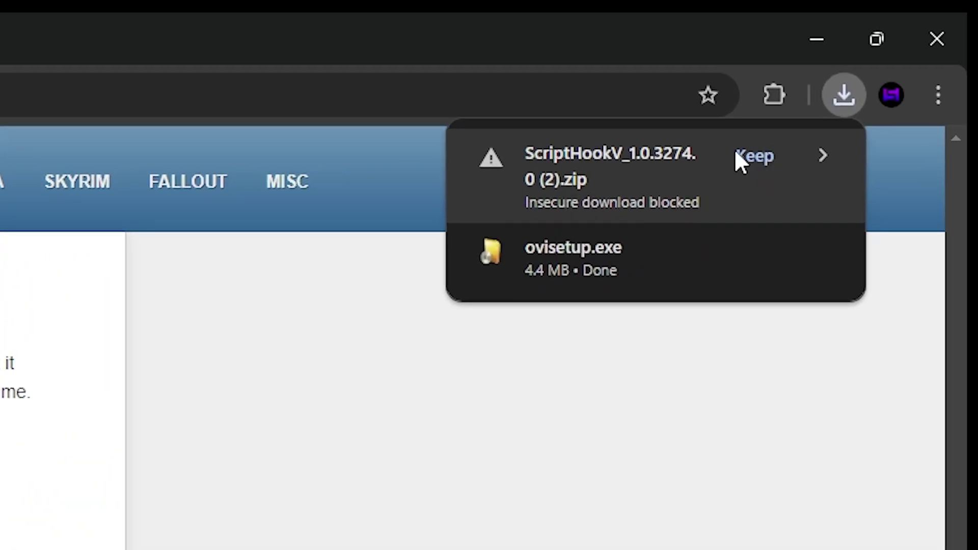
pyautogui.click(756, 157)
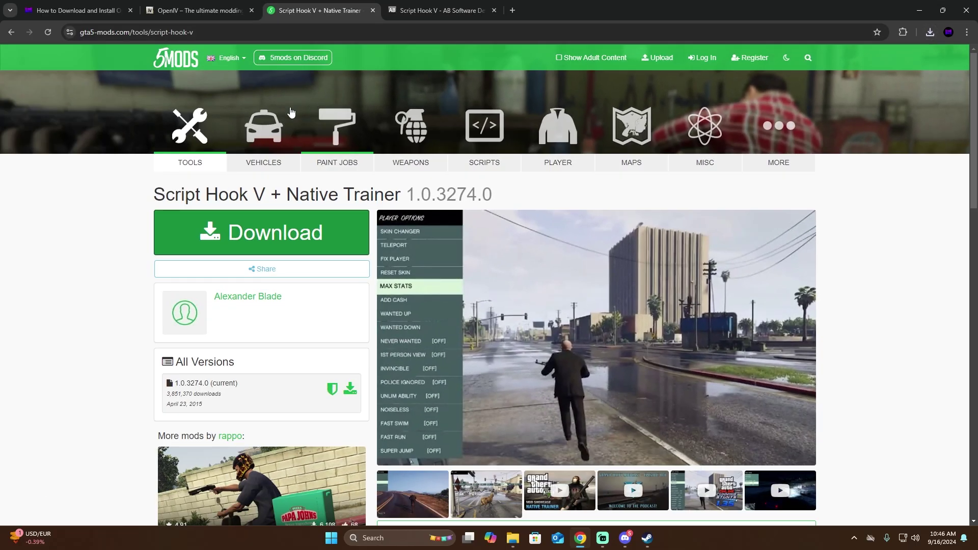
# Follow Community Script Hook V .NET to its v3.6.0 GitHub release and save ScriptHookVDotNet.zip.
pyautogui.click(7, 32)
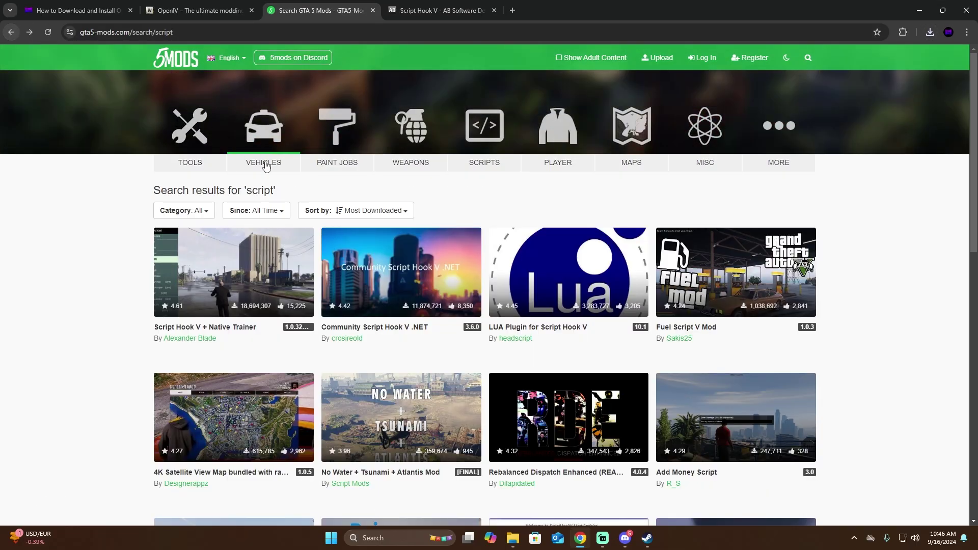
pyautogui.click(418, 281)
pyautogui.click(308, 249)
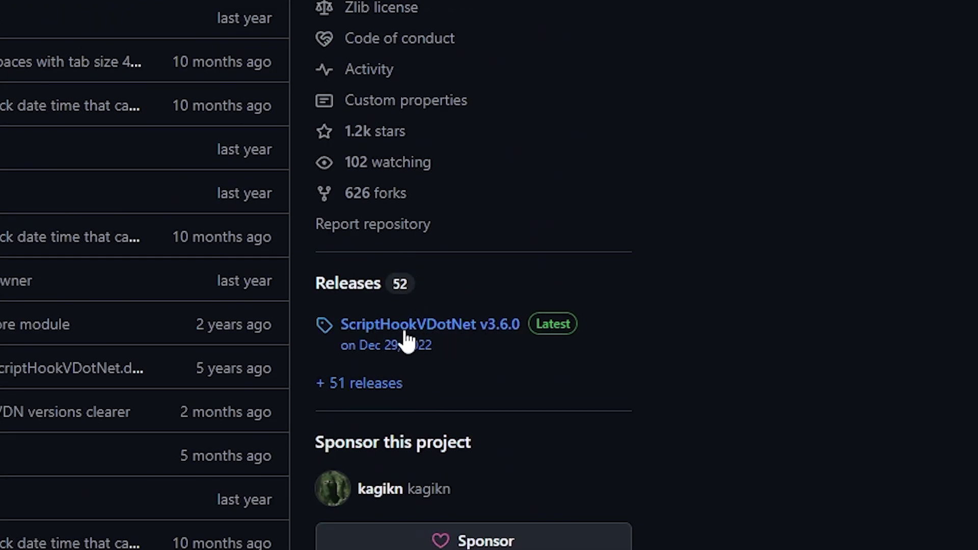
pyautogui.click(418, 325)
pyautogui.scroll(-15, 436, 310)
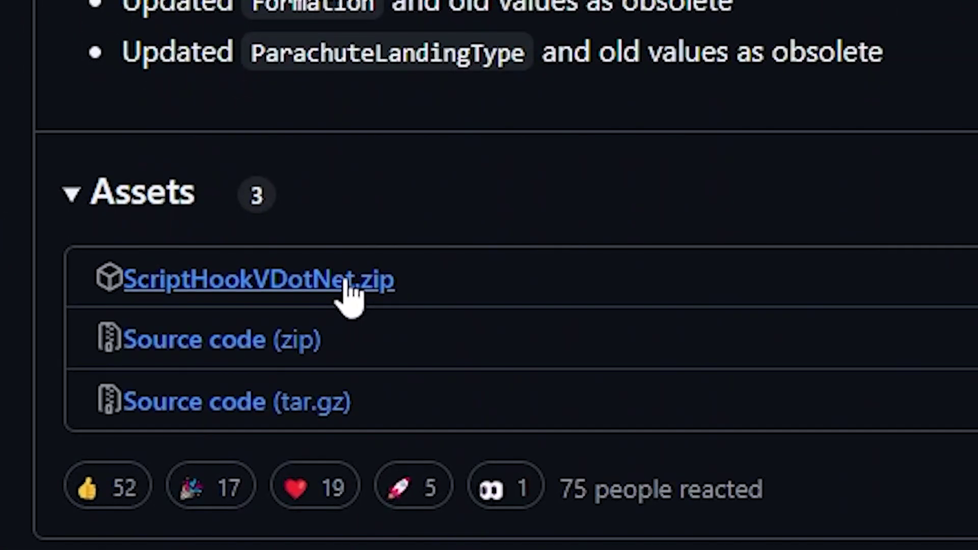
pyautogui.rightClick(163, 414)
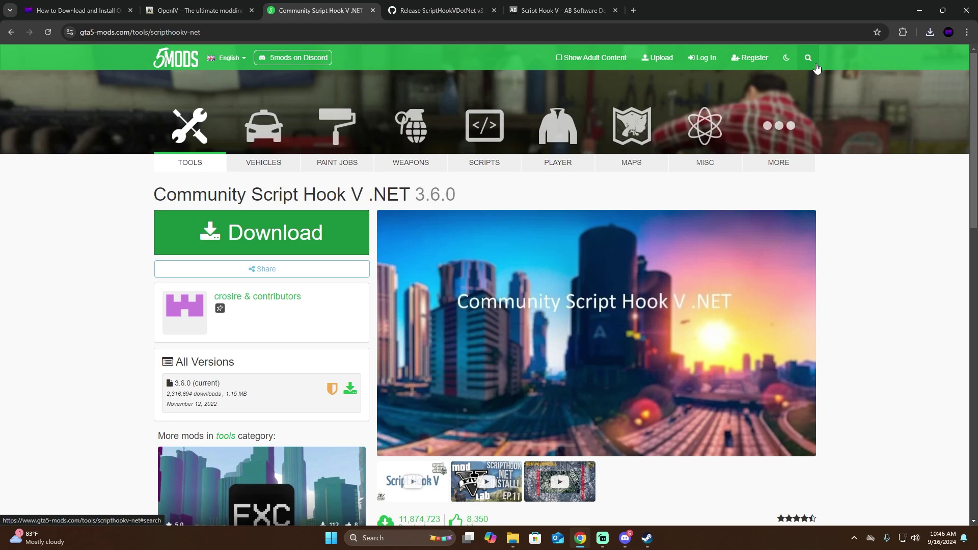
# Search GTA5-Mods.com for 'menyoo' and open the Menyoo PC mod page.
pyautogui.click(814, 62)
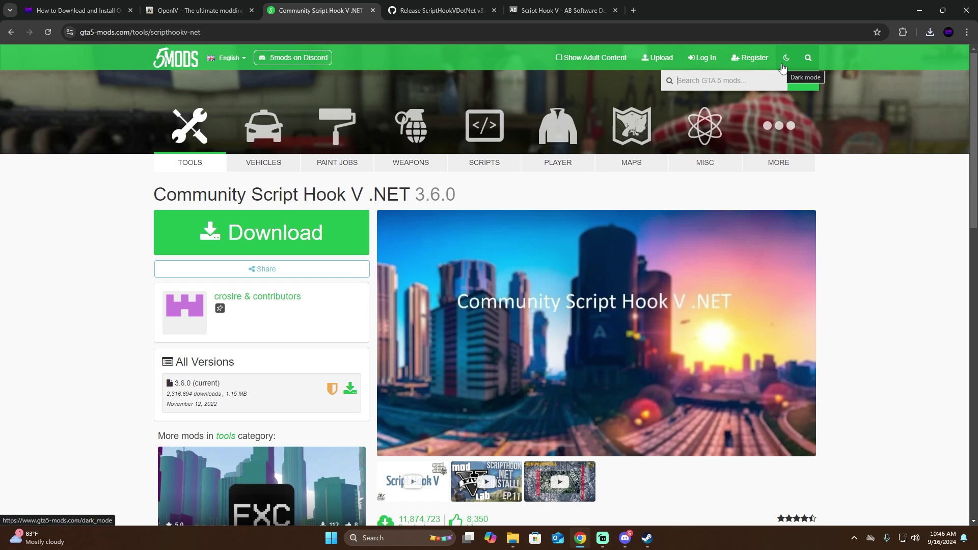
pyautogui.write('me')
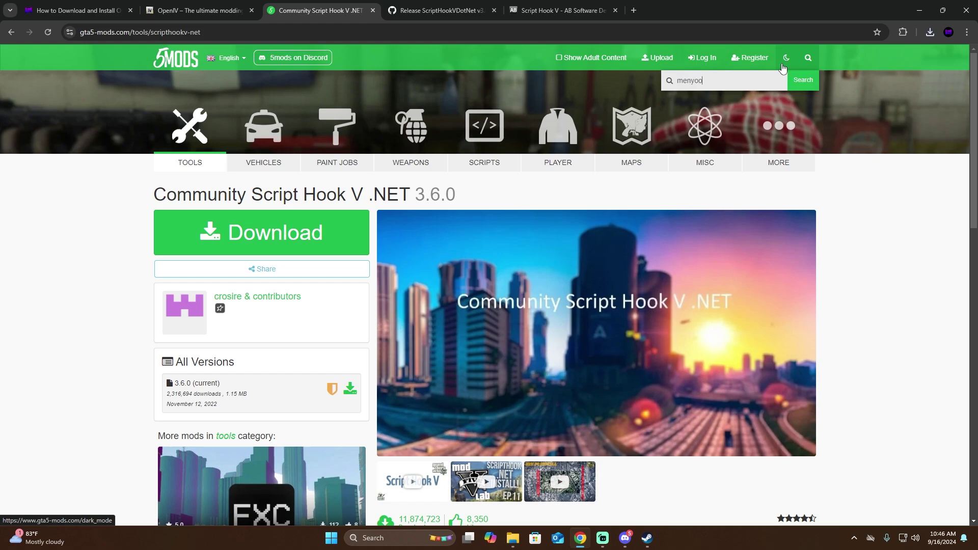
pyautogui.write('nyoo')
pyautogui.press('Return')
pyautogui.click(305, 239)
# Download MenyooSP.zip from the MenyooSP v1.8.1 GitHub release.
pyautogui.hotkey('ctrl', 'Tab')
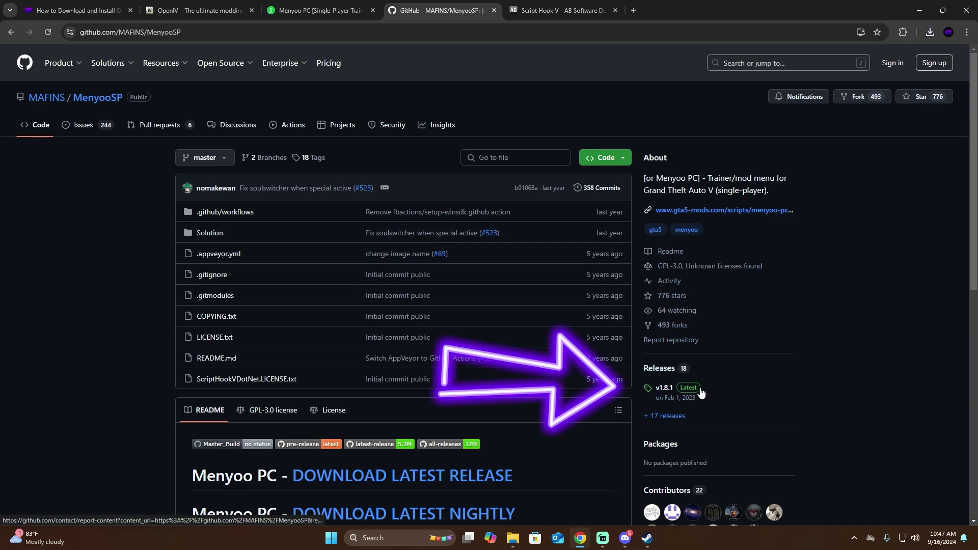
pyautogui.click(676, 397)
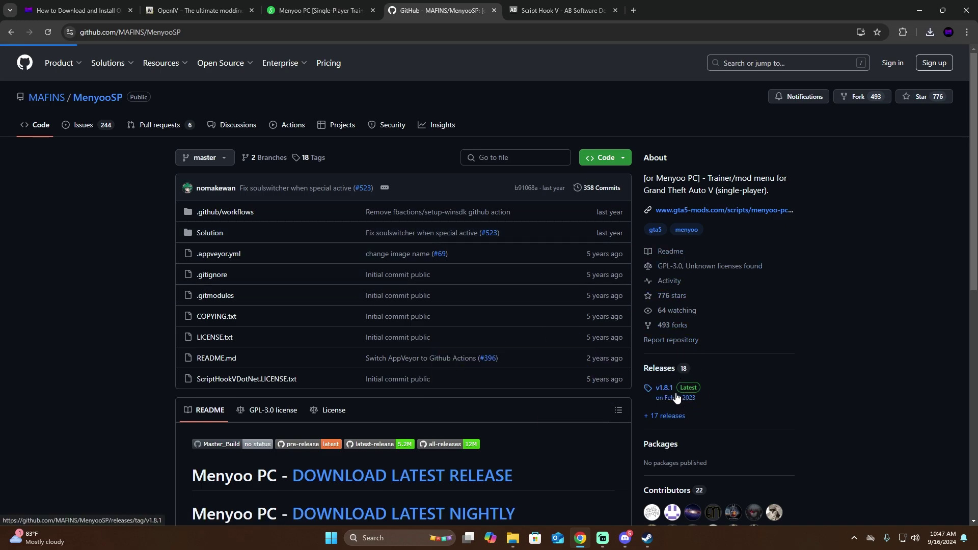
pyautogui.scroll(-3, 585, 393)
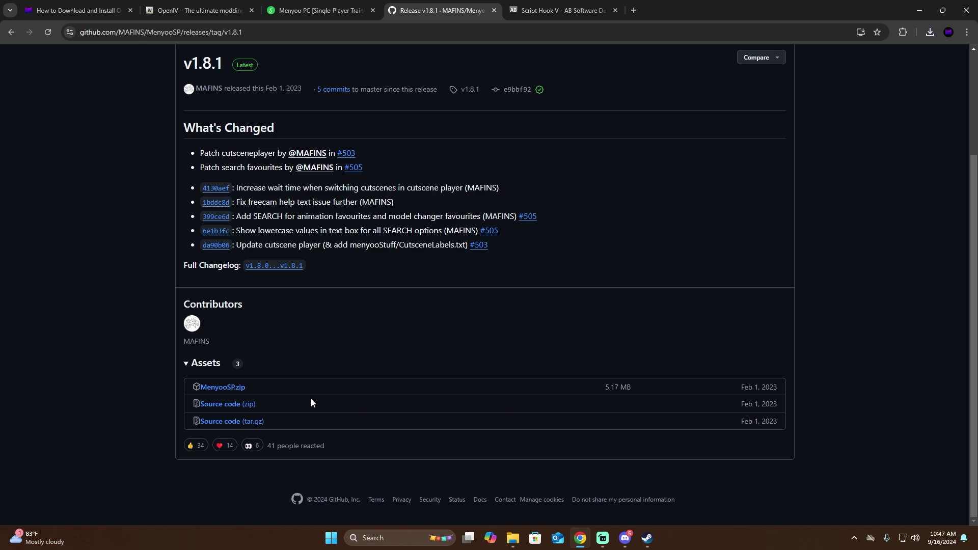
pyautogui.click(228, 392)
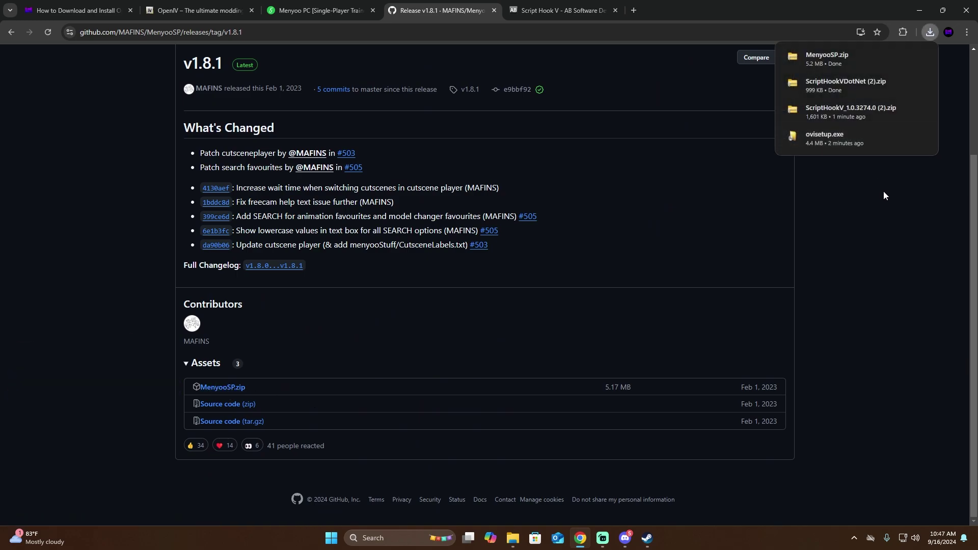
# Download the 2017 Nissan GTR add-on from vehicle mods sorted by most downloaded.
pyautogui.click(341, 14)
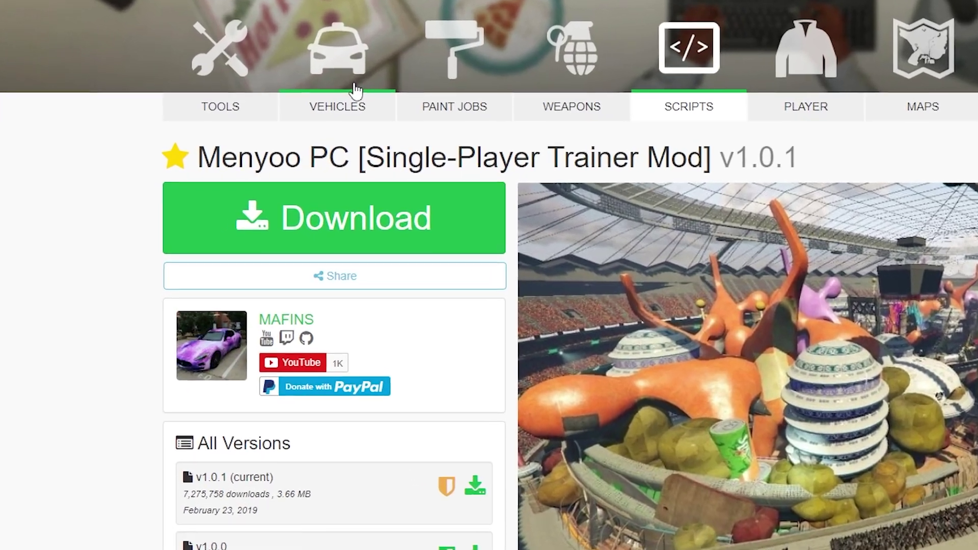
pyautogui.click(275, 152)
pyautogui.click(359, 197)
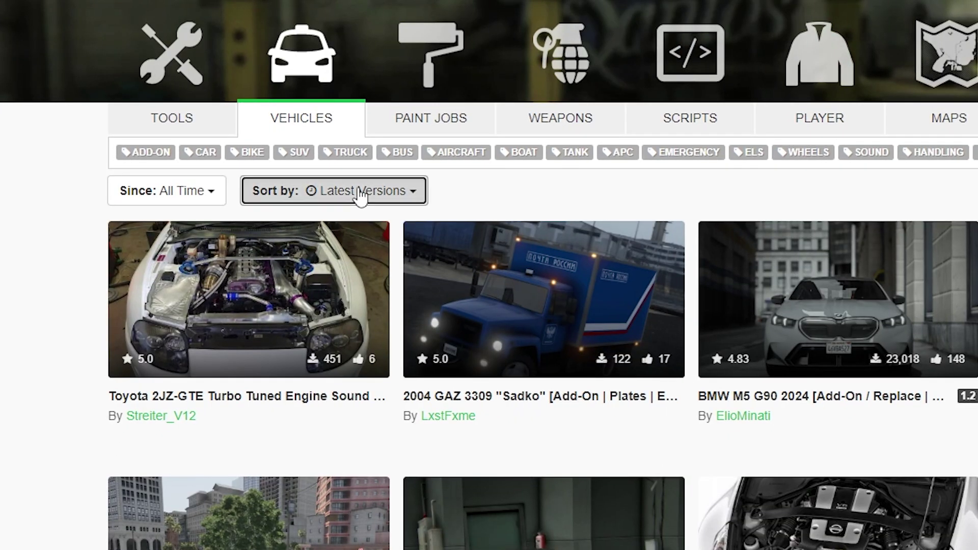
pyautogui.click(335, 294)
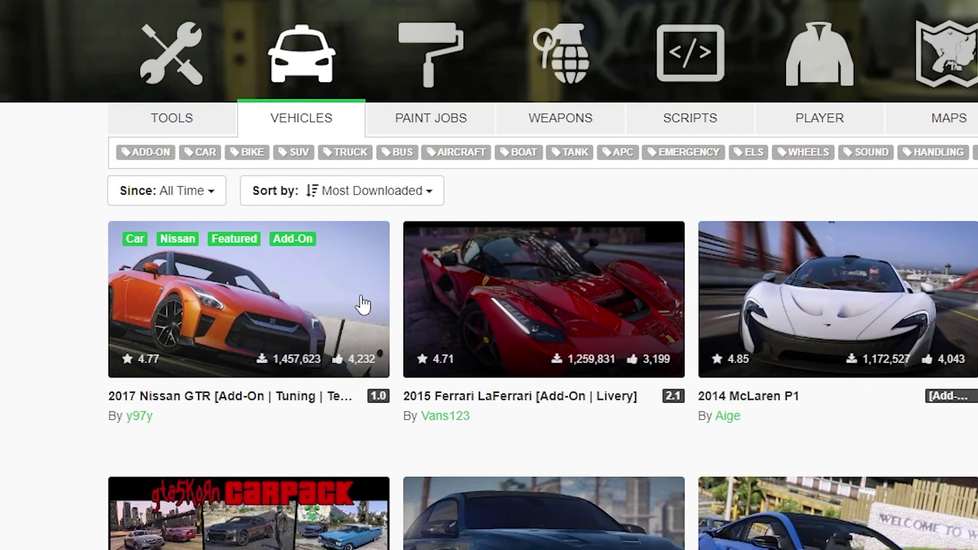
pyautogui.click(253, 327)
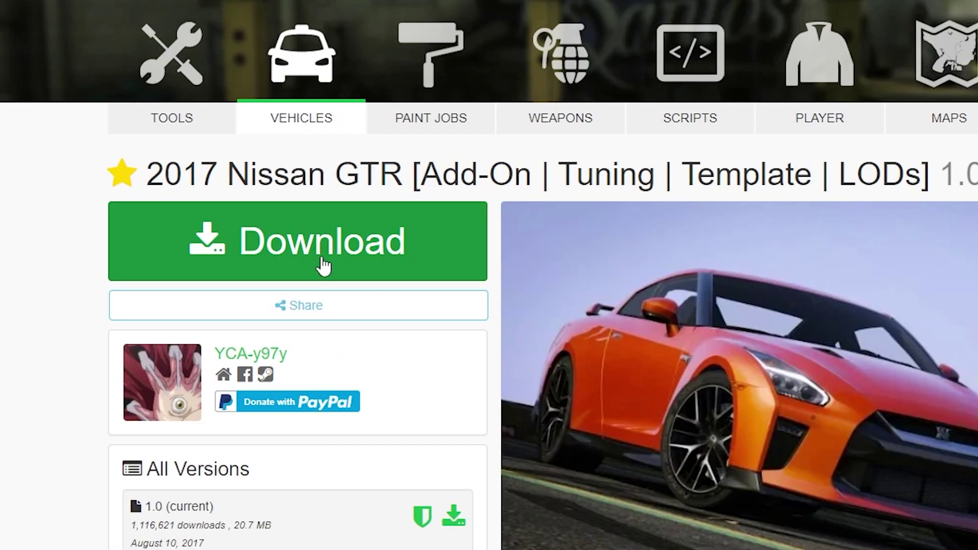
pyautogui.click(322, 265)
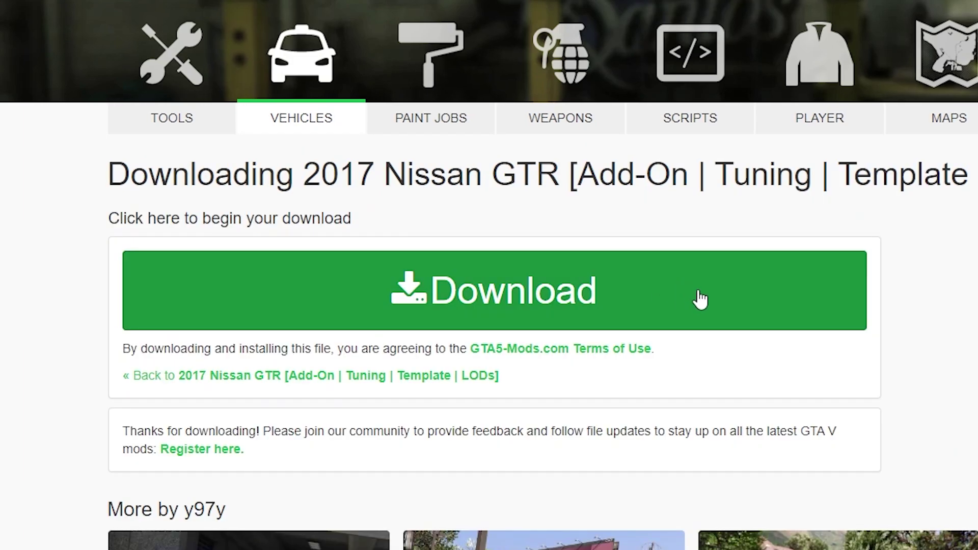
pyautogui.click(699, 279)
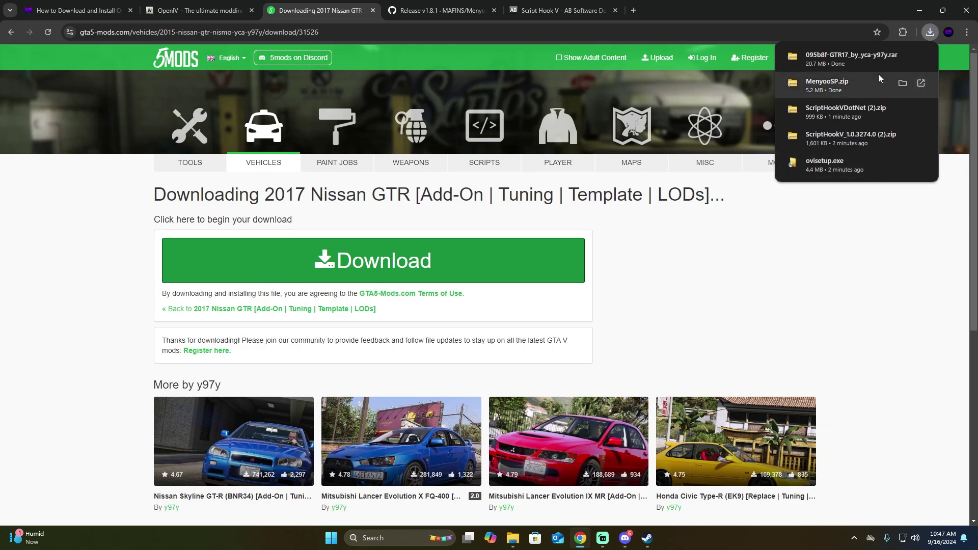
# Install OpenIV in English, accepting the license and 20.4 Mb download, then choose GTA V for Windows.
pyautogui.click(825, 166)
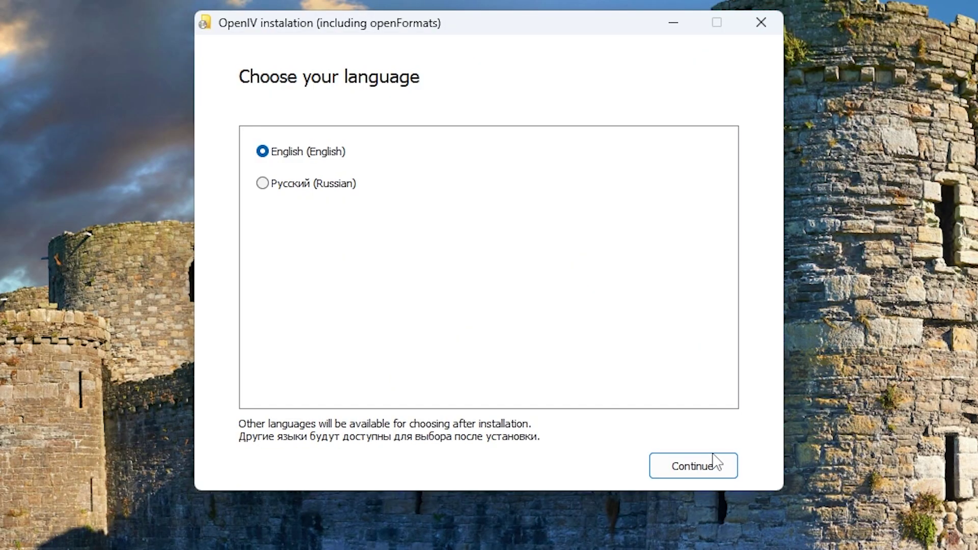
pyautogui.click(672, 431)
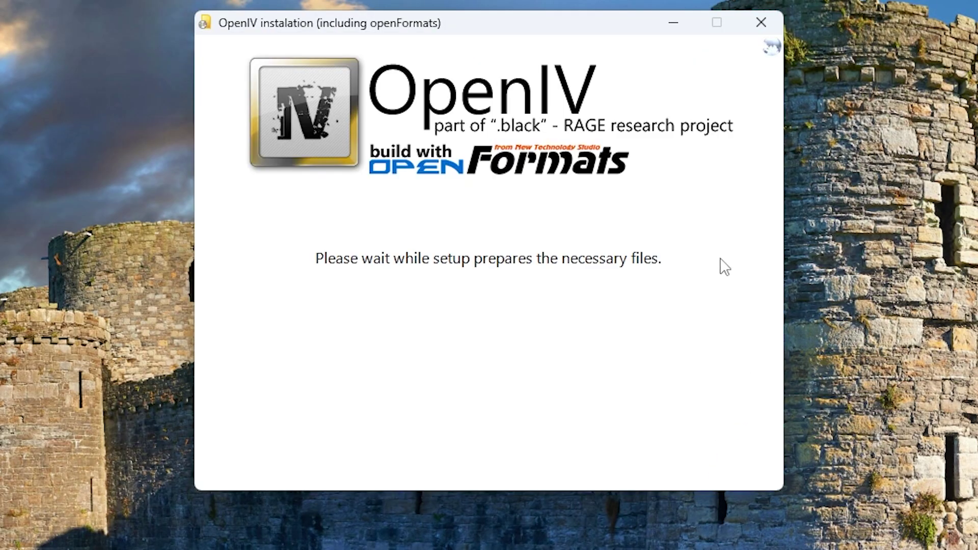
pyautogui.click(245, 448)
pyautogui.click(683, 465)
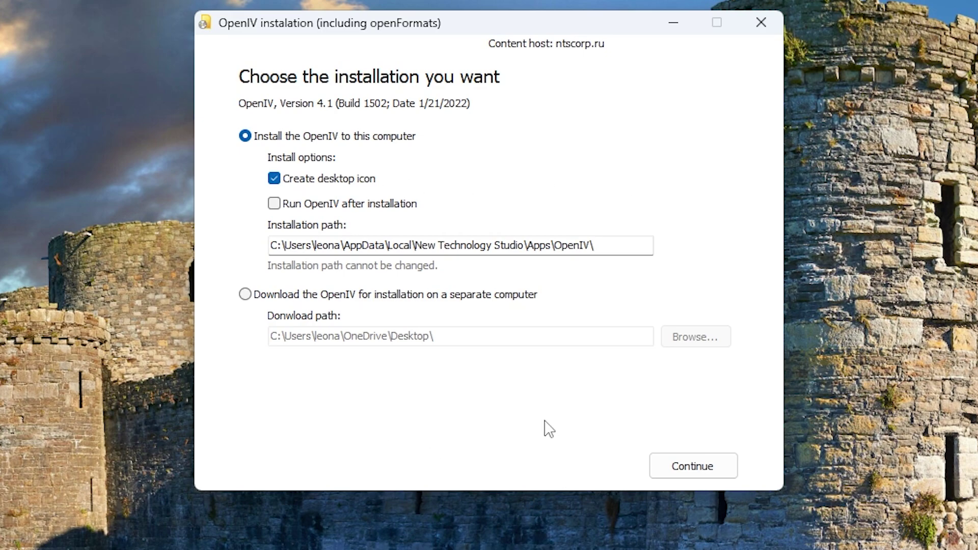
pyautogui.click(697, 477)
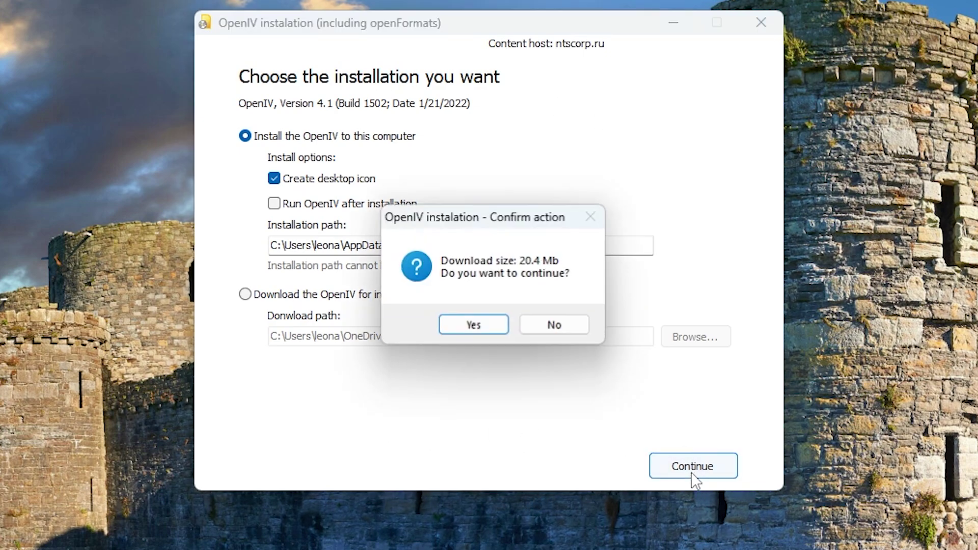
pyautogui.click(469, 326)
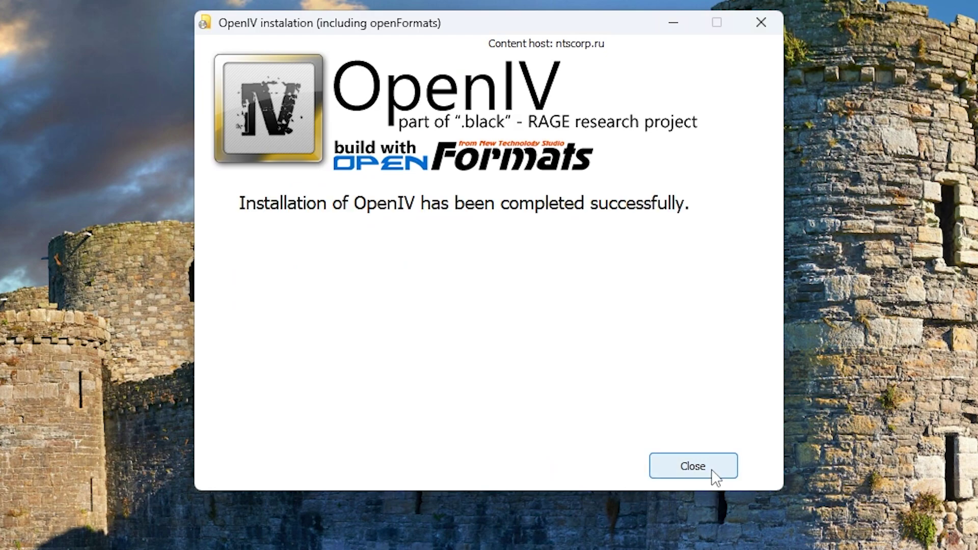
pyautogui.click(711, 467)
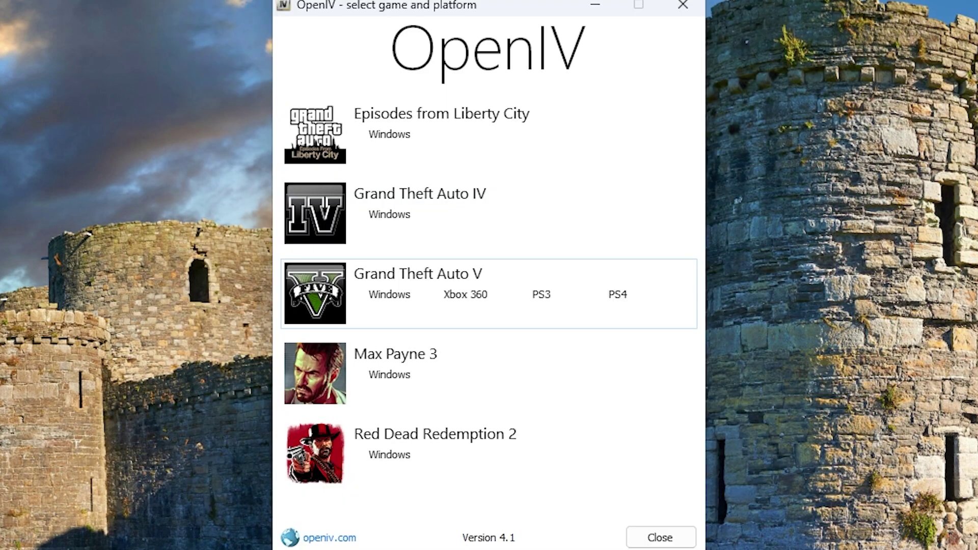
pyautogui.click(394, 308)
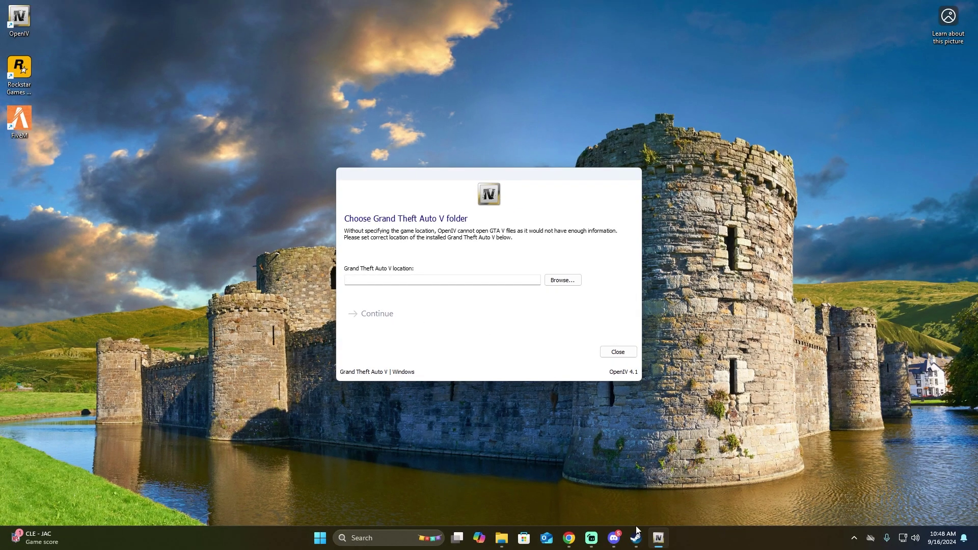
# Open Grand Theft Auto V's local install folder from the Steam Library.
pyautogui.click(632, 529)
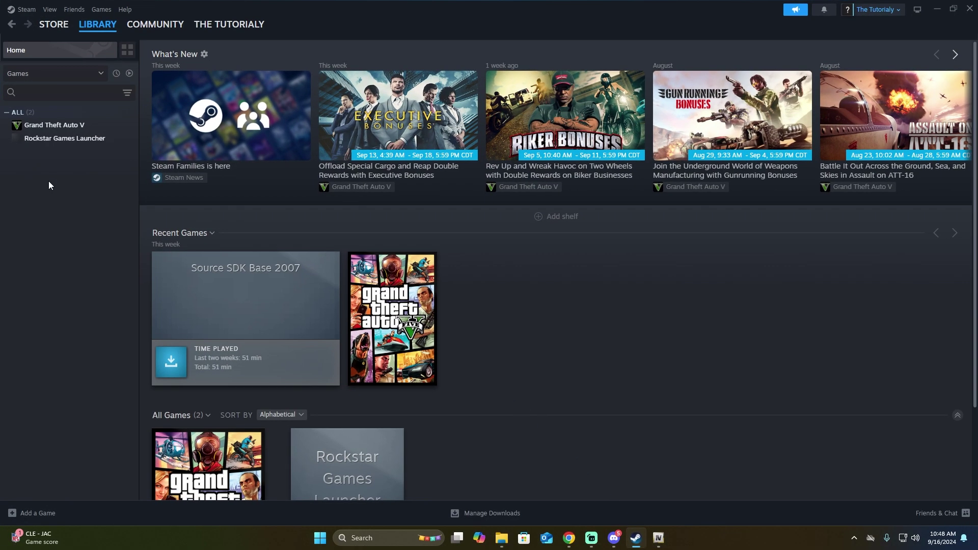
pyautogui.rightClick(53, 126)
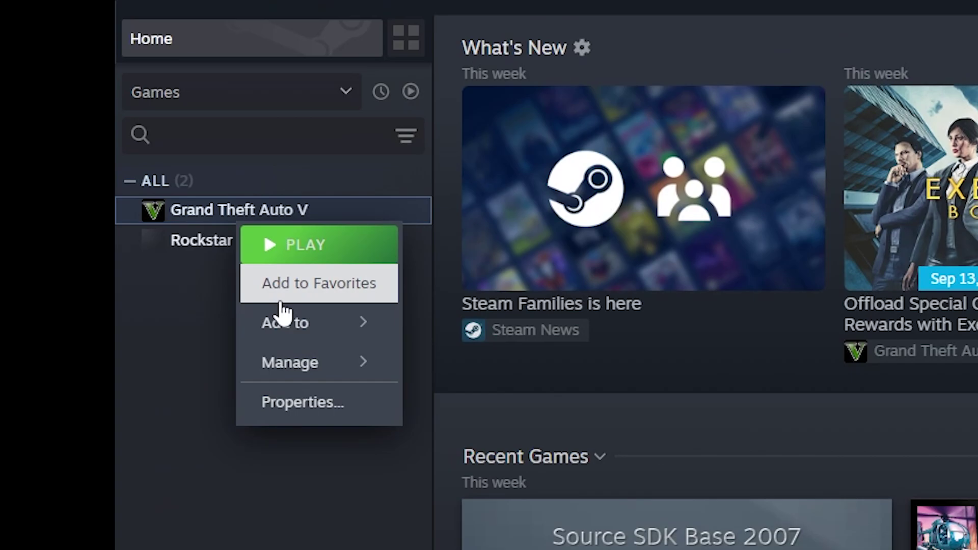
pyautogui.moveTo(85, 190)
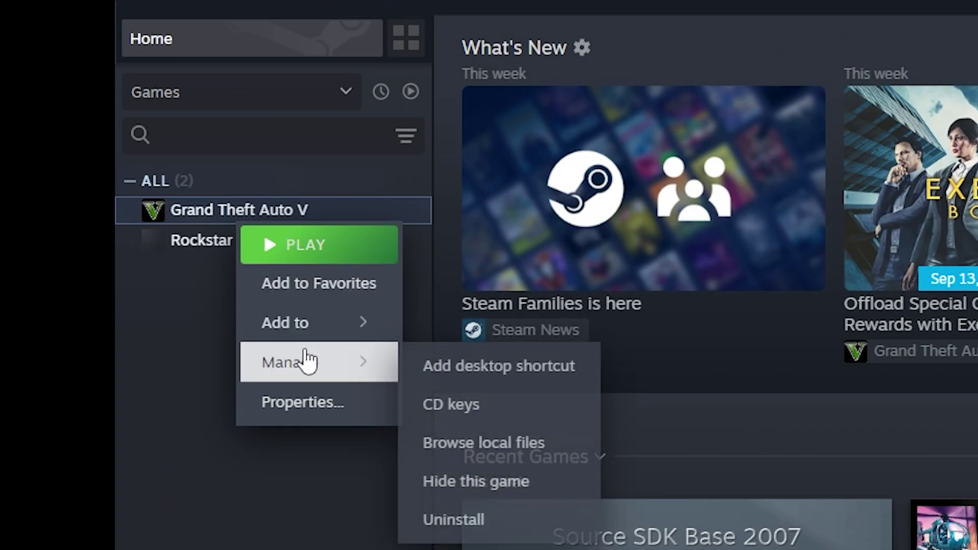
pyautogui.click(492, 444)
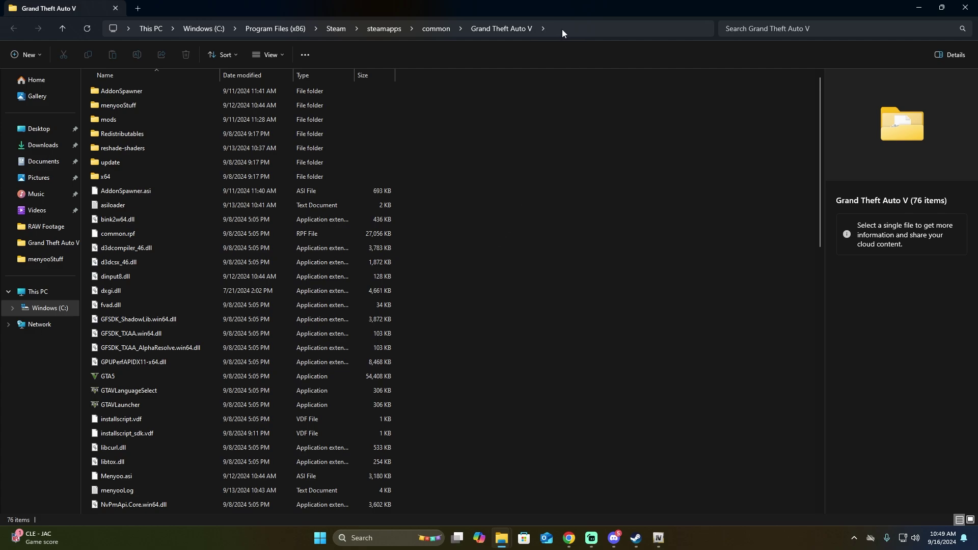
# Copy the GTA V folder's full path from File Explorer's address bar.
pyautogui.click(634, 29)
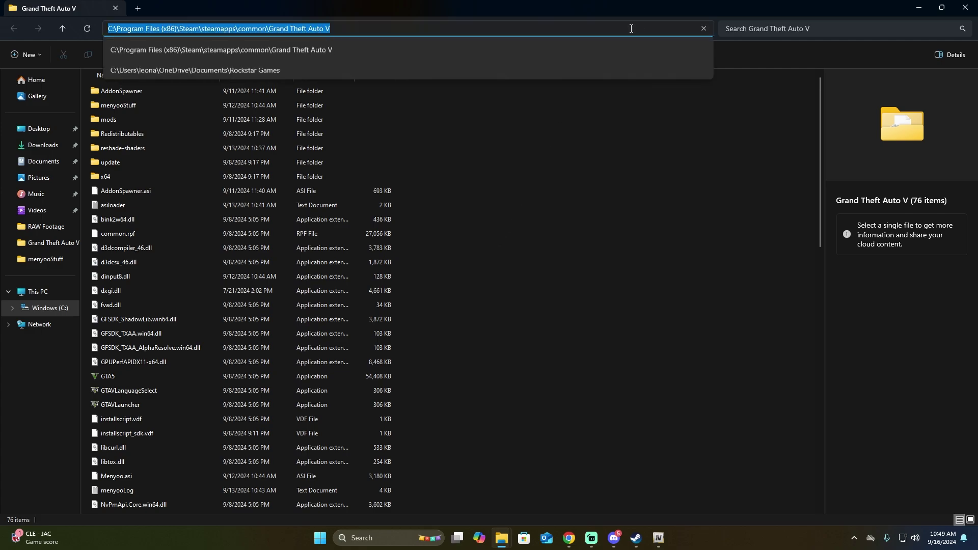
pyautogui.rightClick(293, 30)
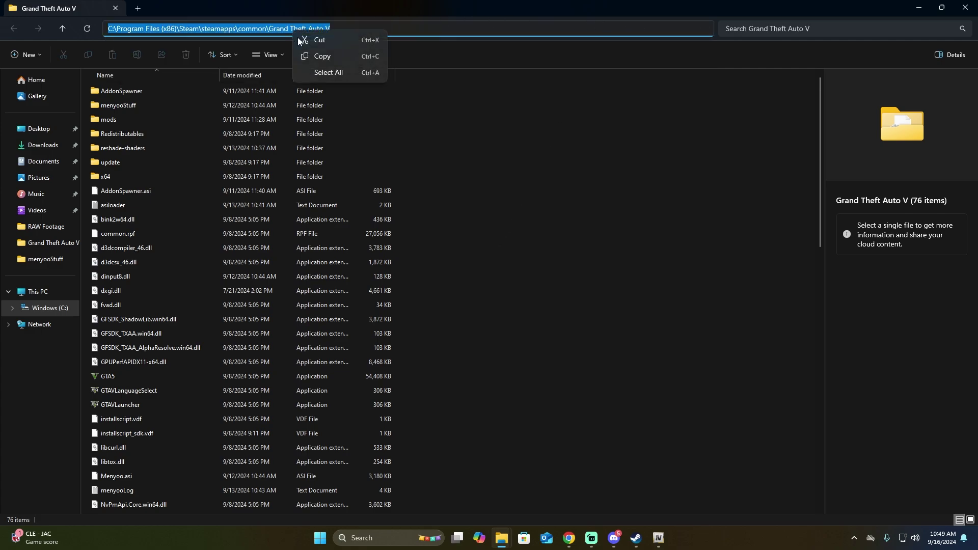
pyautogui.click(321, 56)
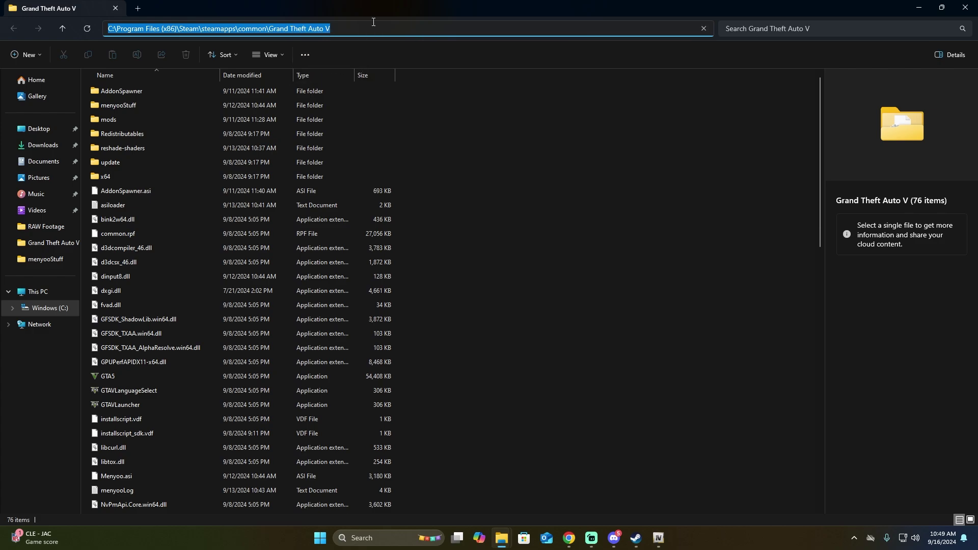
pyautogui.click(919, 7)
# Set OpenIV's GTA V location to the pasted Steam folder path and continue past the backup reminder.
pyautogui.click(583, 280)
pyautogui.click(684, 190)
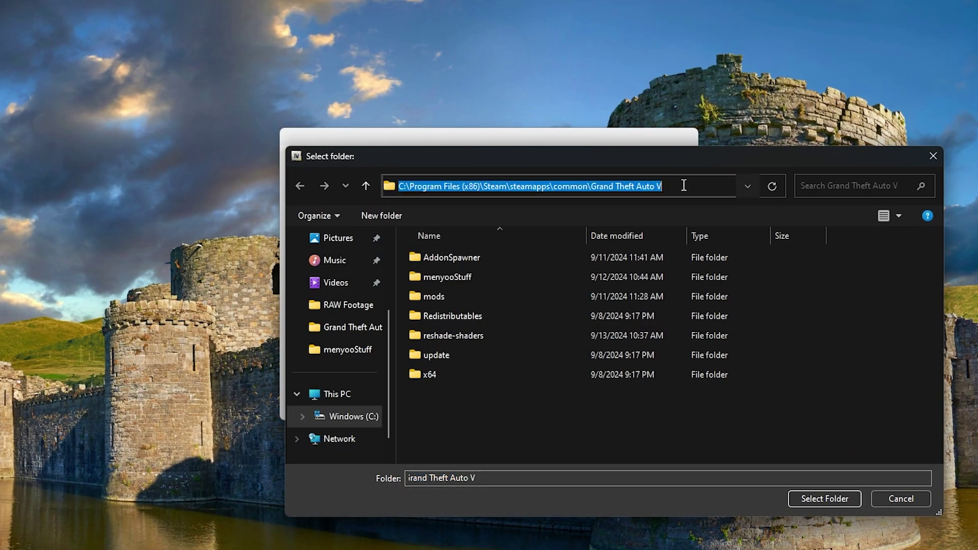
pyautogui.rightClick(628, 191)
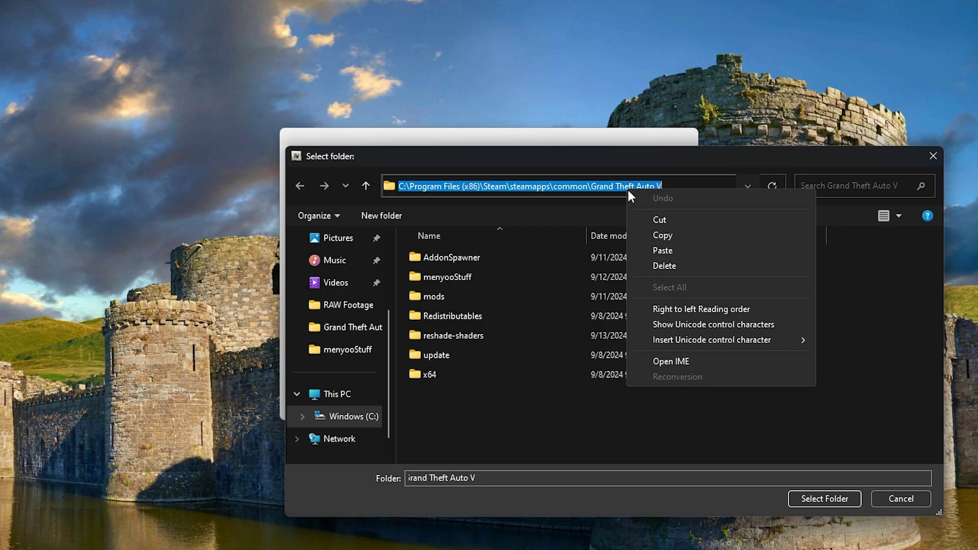
pyautogui.click(658, 249)
pyautogui.click(820, 498)
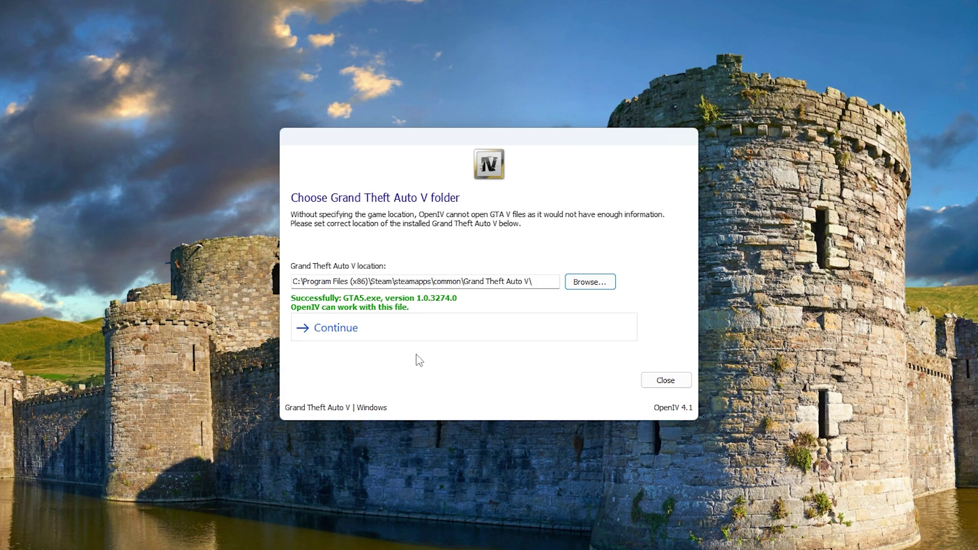
pyautogui.click(376, 337)
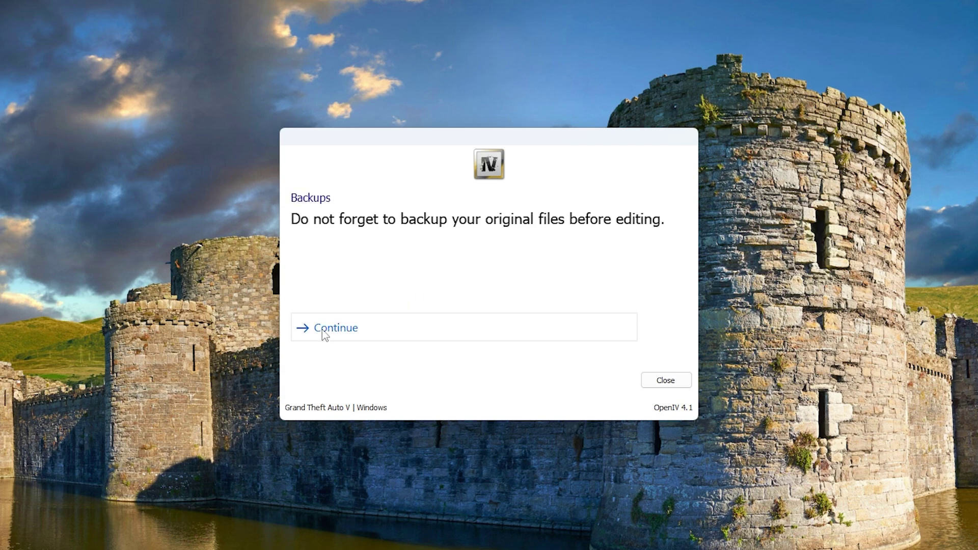
pyautogui.click(324, 330)
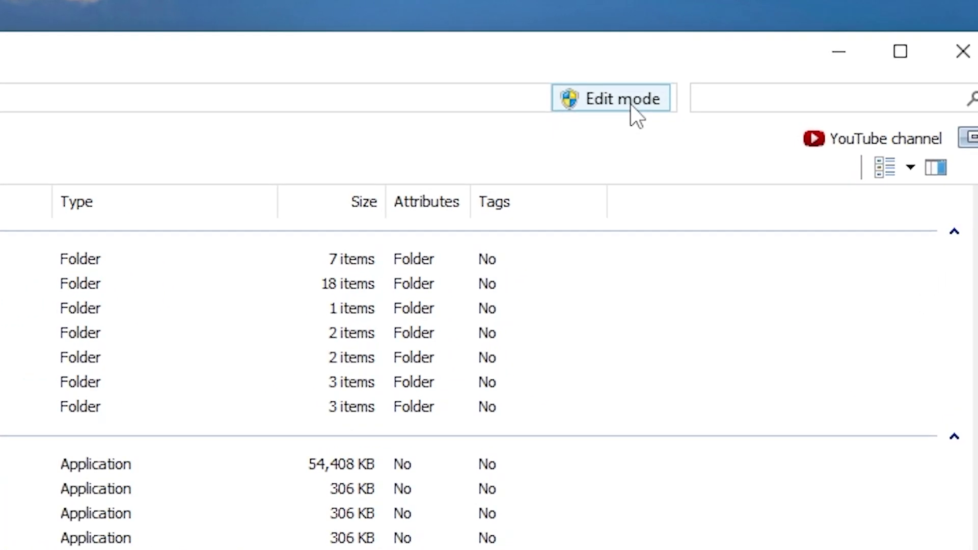
# Turn on OpenIV's Edit mode, confirming the warning with Yes.
pyautogui.click(694, 55)
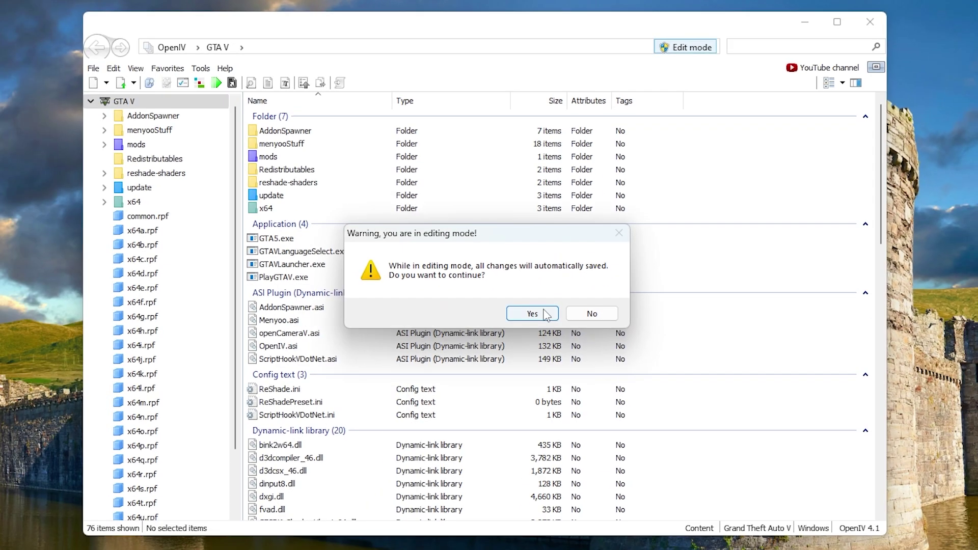
pyautogui.click(545, 313)
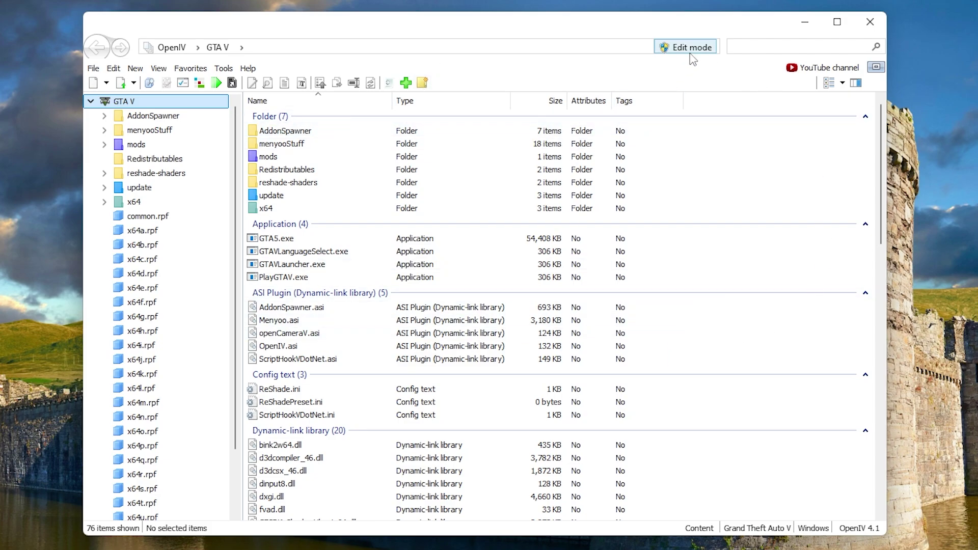
# In the ASI Manager, remove the disabled openCamera, then install ASI Loader, OpenIV.ASI and openCamera.
pyautogui.click(183, 83)
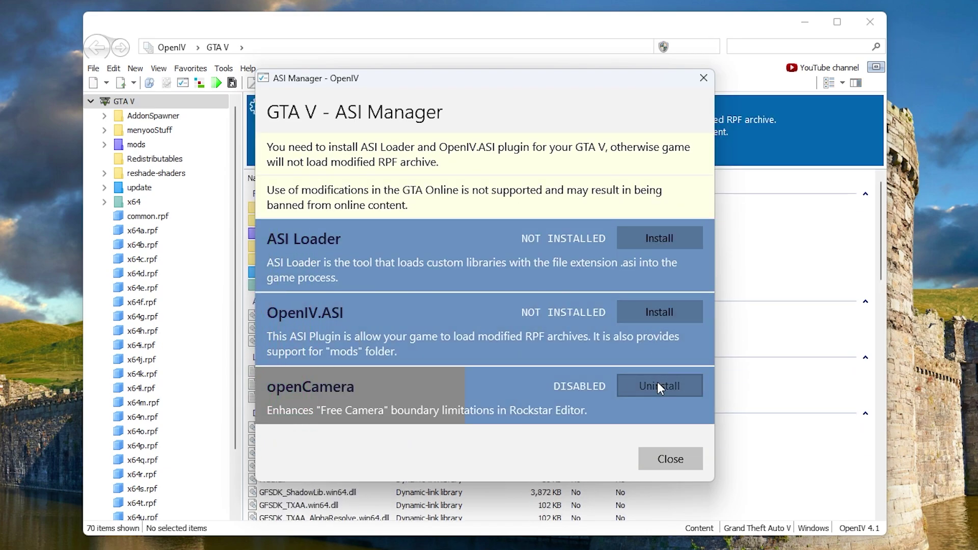
pyautogui.click(657, 382)
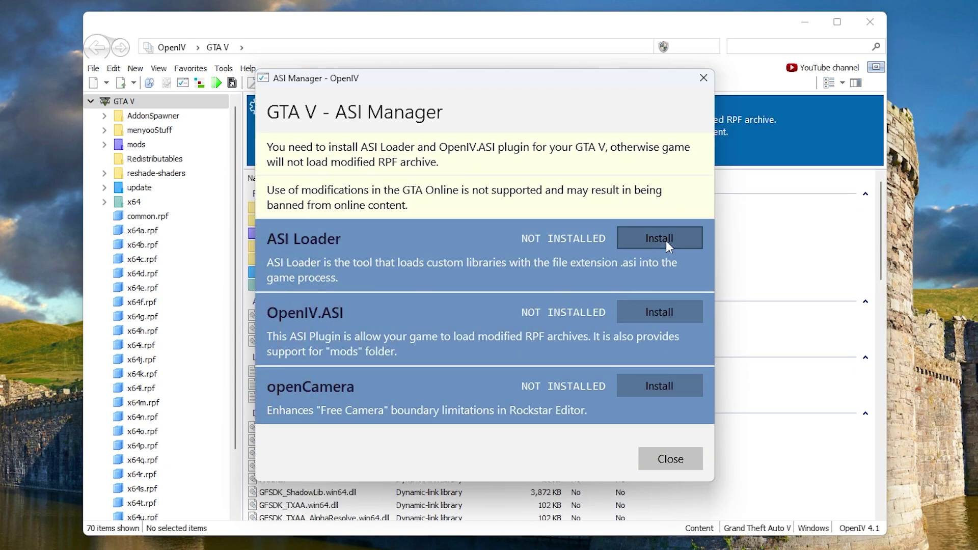
pyautogui.click(665, 240)
pyautogui.click(670, 386)
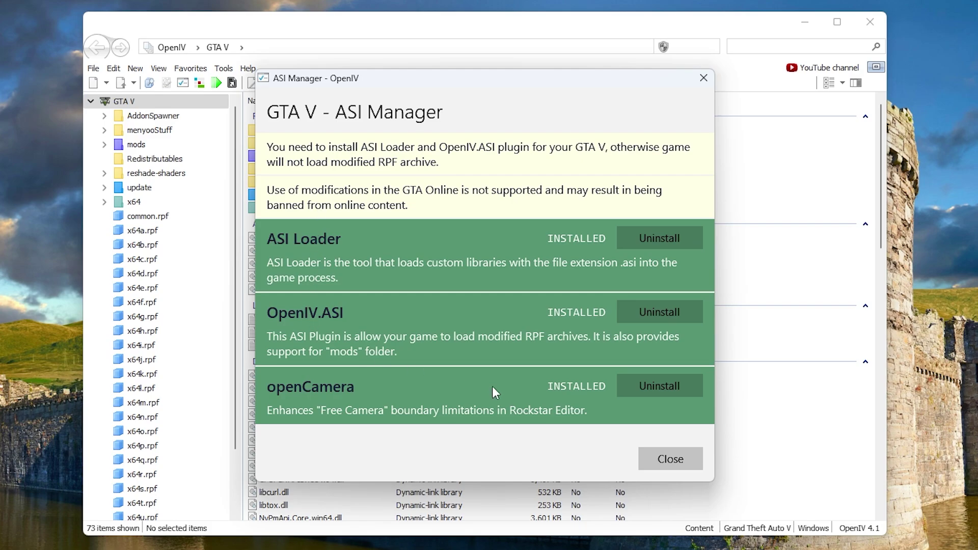
pyautogui.click(666, 458)
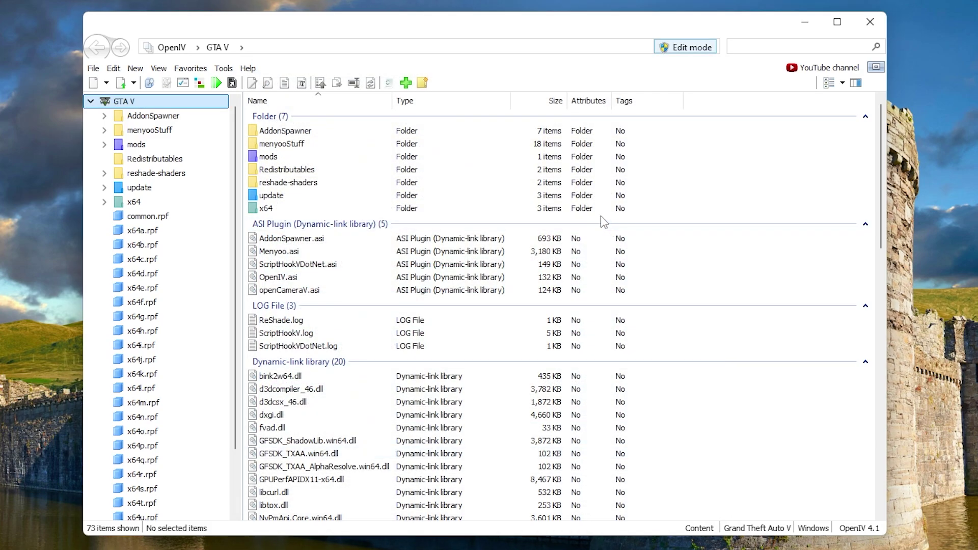